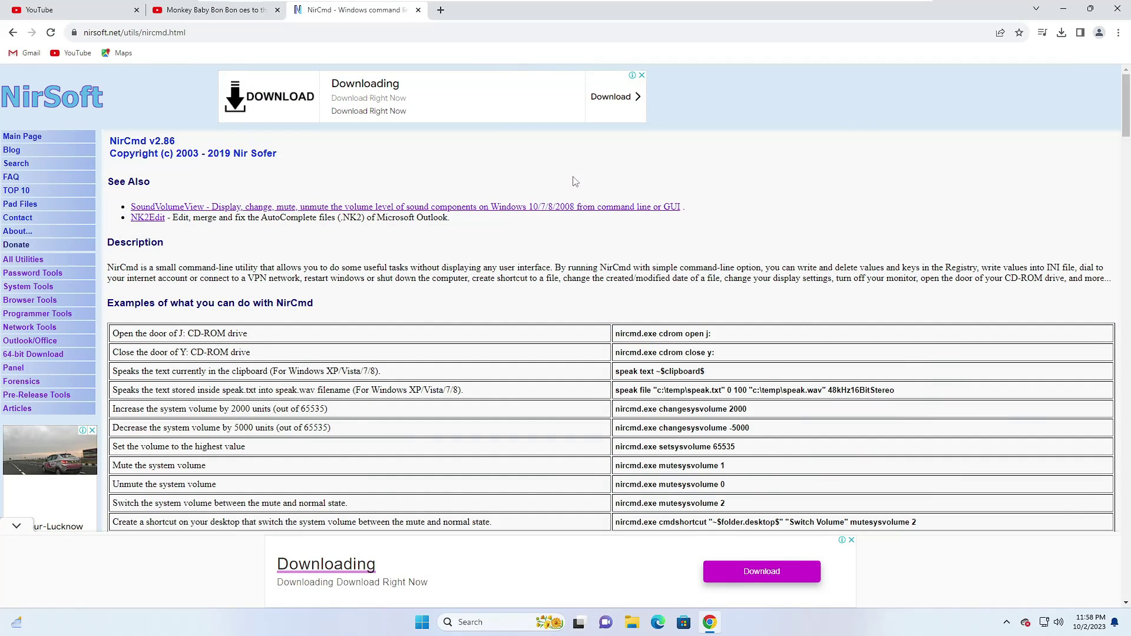
Scroll down the NirSoft page and download the 64-bit NirCmd package, nircmd-x64.zip.
{"action": "scroll", "coordinate": [573, 184], "scroll_direction": "down", "scroll_amount": 3}
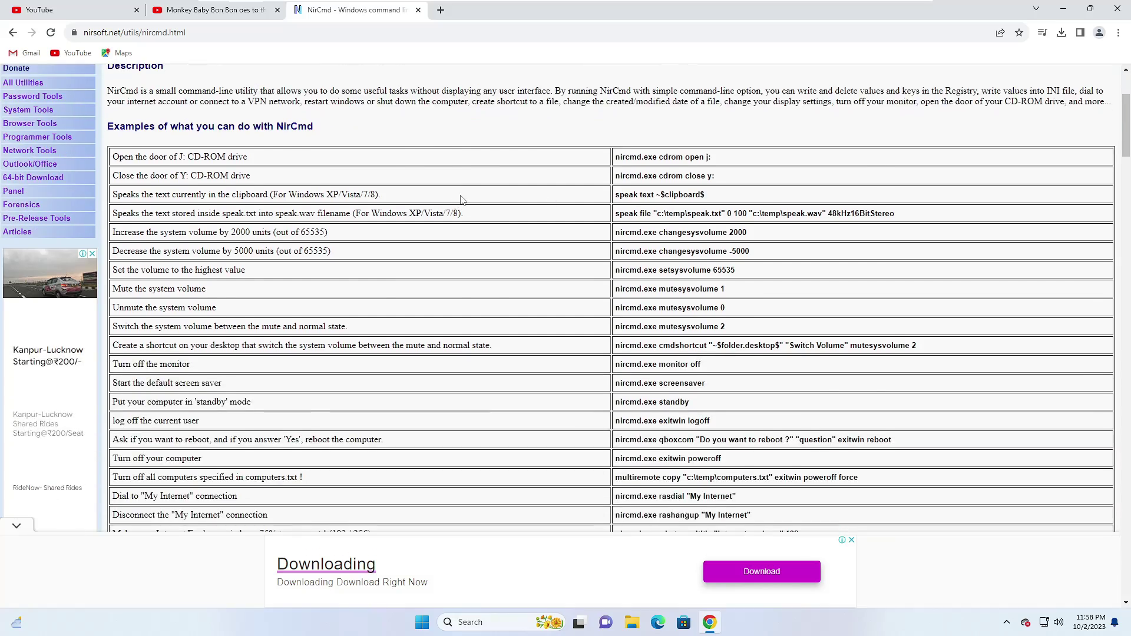
{"action": "scroll", "coordinate": [466, 199], "scroll_direction": "down", "scroll_amount": 10}
{"action": "scroll", "coordinate": [477, 201], "scroll_direction": "down", "scroll_amount": 20}
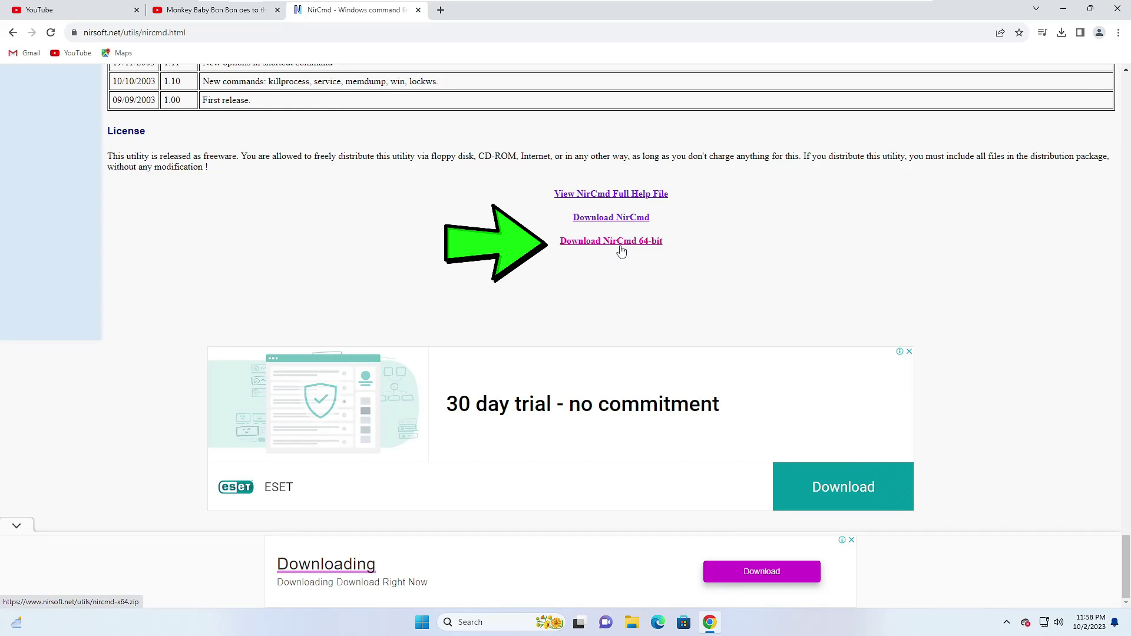
{"action": "left_click", "coordinate": [655, 251]}
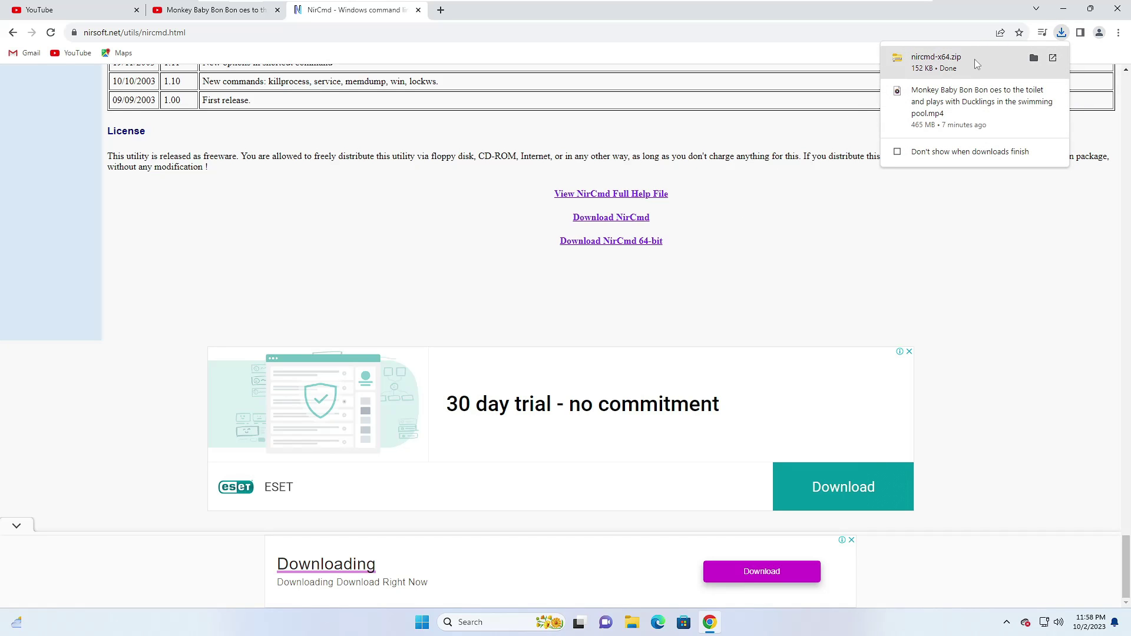
Extract nircmd-x64.zip in Downloads into a nircmd-x64 folder.
{"action": "left_click", "coordinate": [1035, 59]}
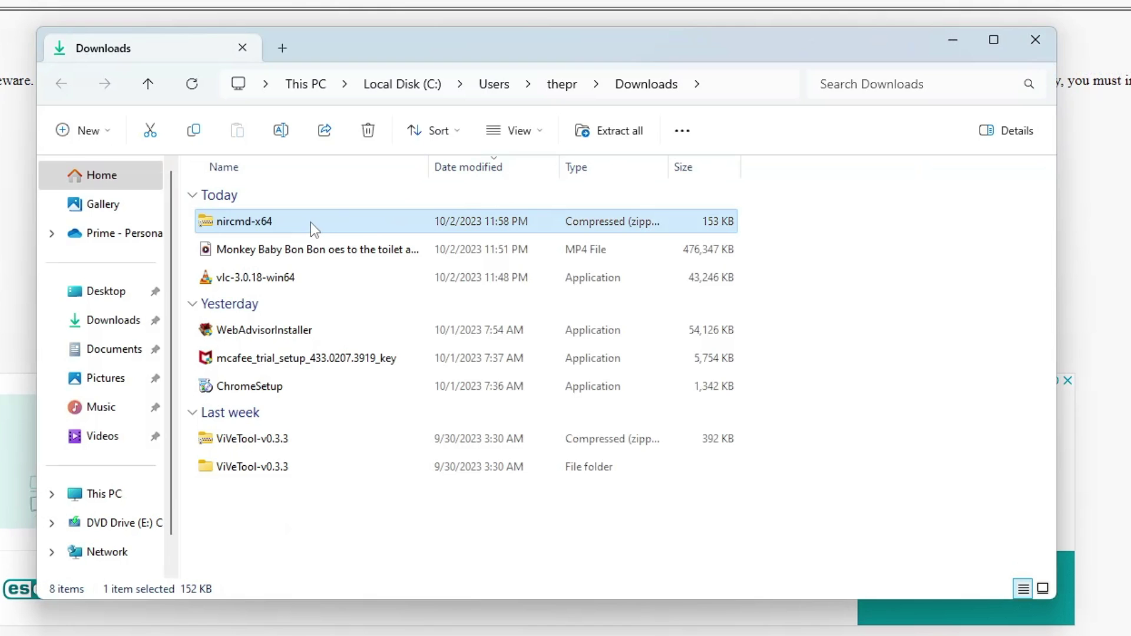
{"action": "right_click", "coordinate": [311, 227]}
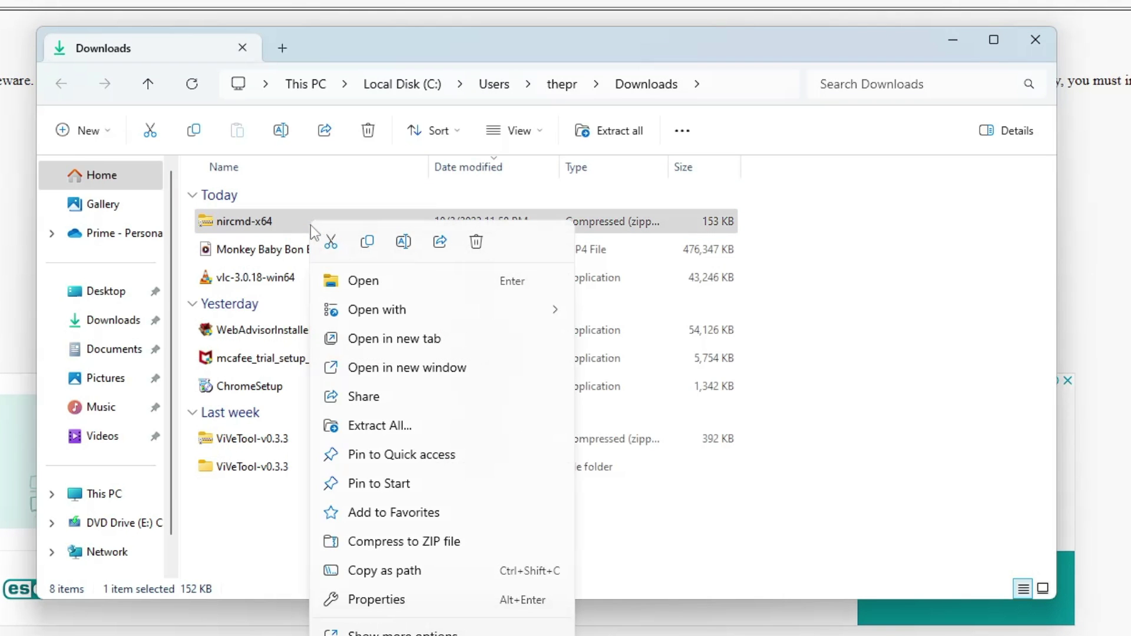
{"action": "left_click", "coordinate": [371, 426]}
{"action": "left_click", "coordinate": [685, 489]}
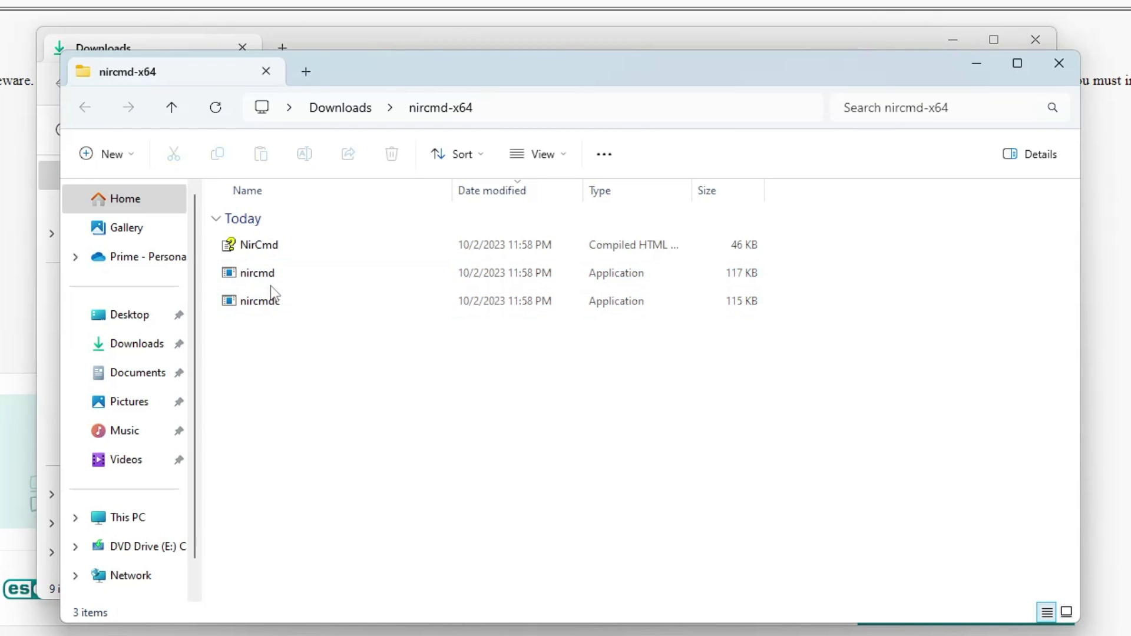
Open the View > Show options to reach the file name extensions setting.
{"action": "mouse_move", "coordinate": [270, 287]}
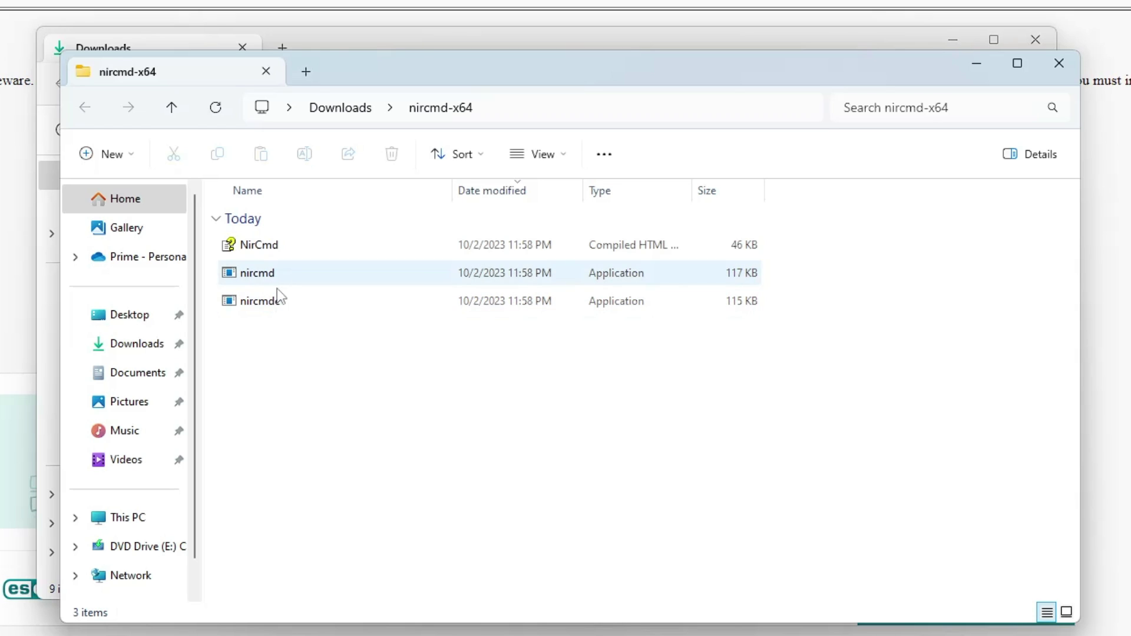
{"action": "left_click", "coordinate": [562, 157]}
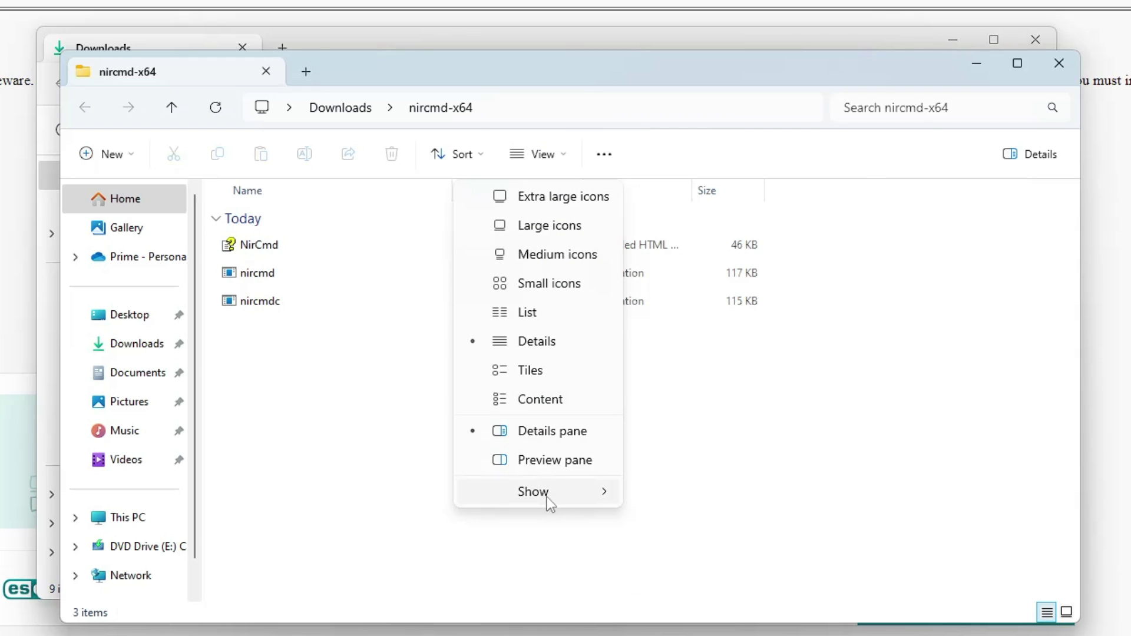
{"action": "mouse_move", "coordinate": [547, 497]}
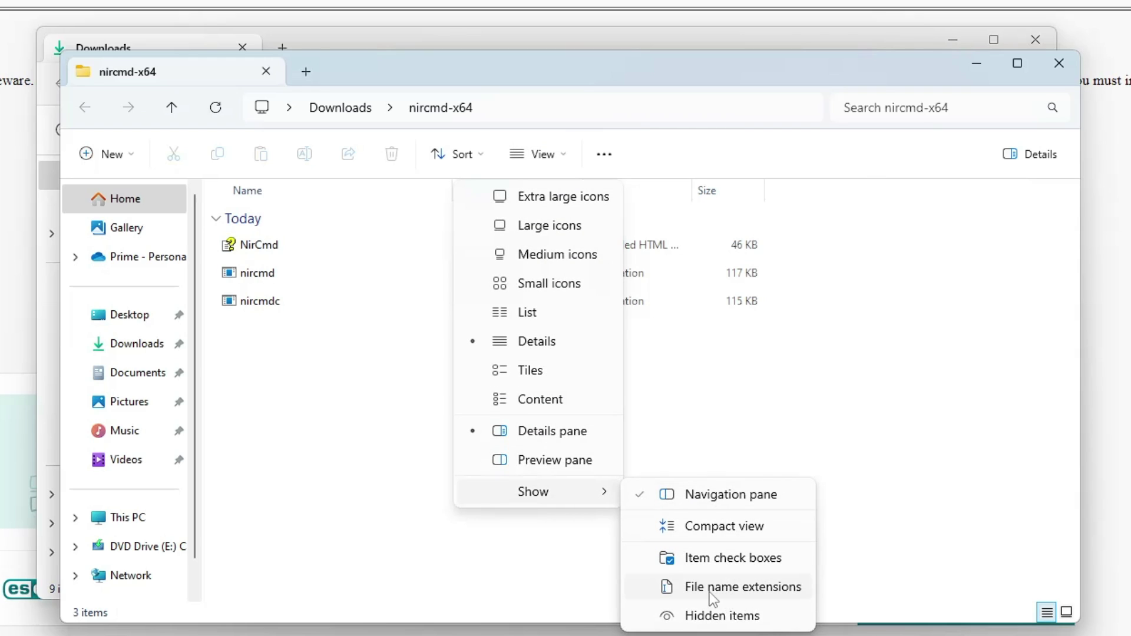
Show file name extensions, copy nircmd.exe as a path, and minimize the Explorer windows.
{"action": "left_click", "coordinate": [727, 587]}
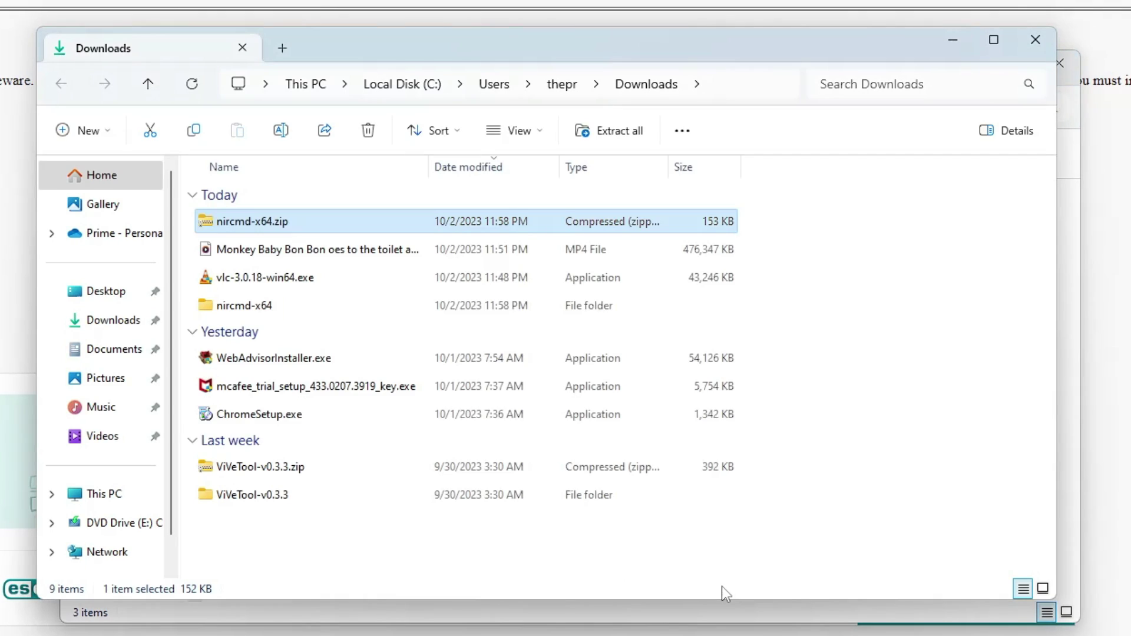
{"action": "double_click", "coordinate": [264, 308]}
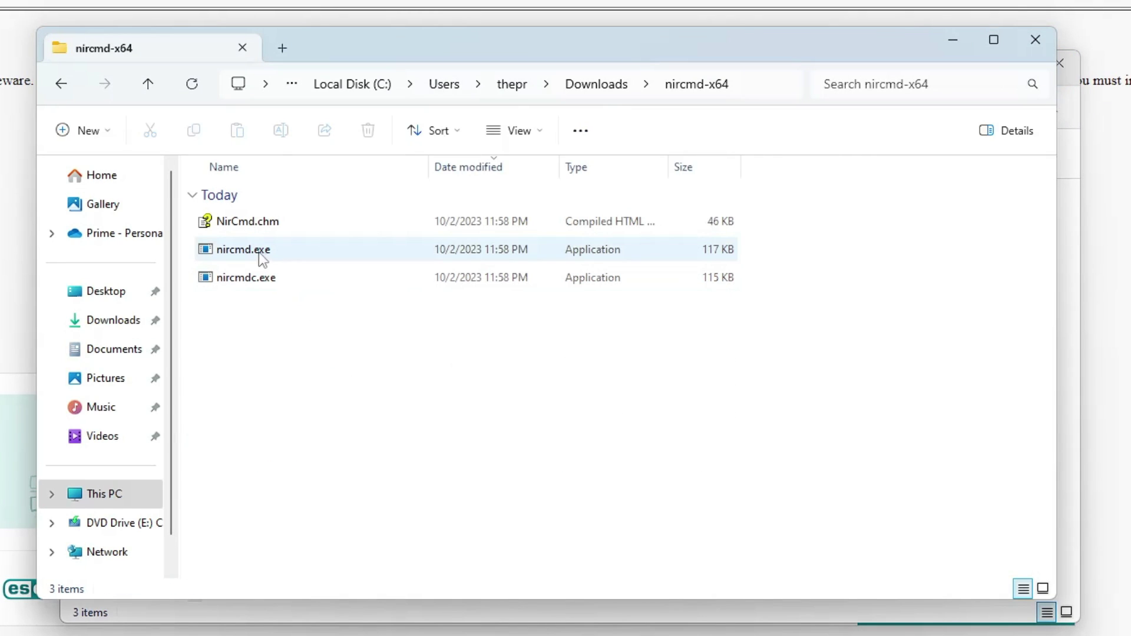
{"action": "mouse_move", "coordinate": [253, 257]}
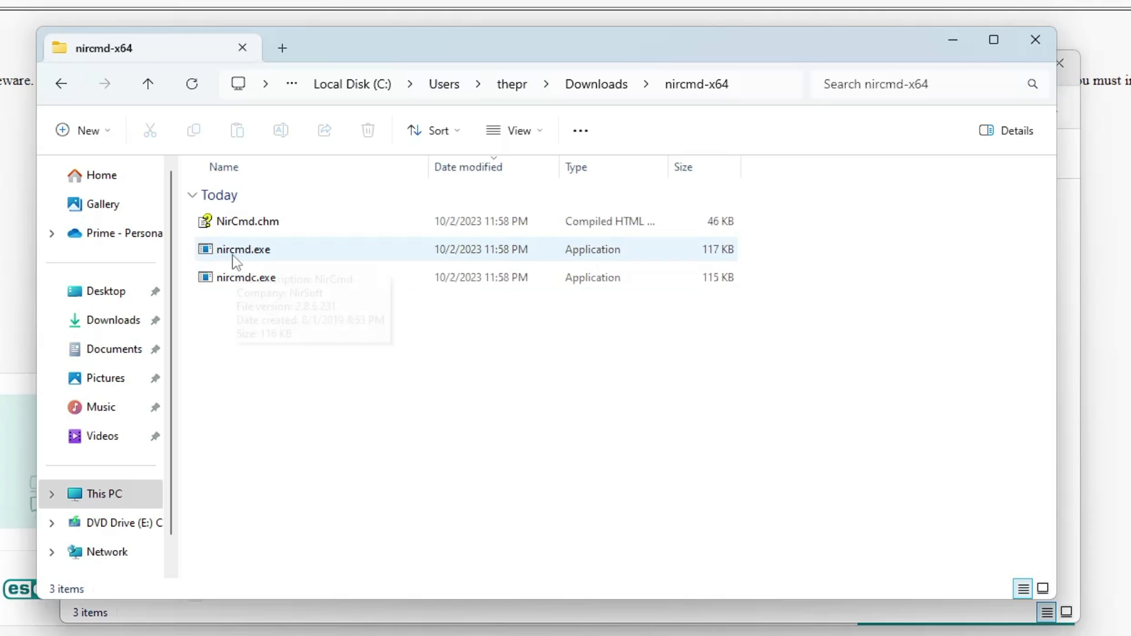
{"action": "right_click", "coordinate": [268, 254]}
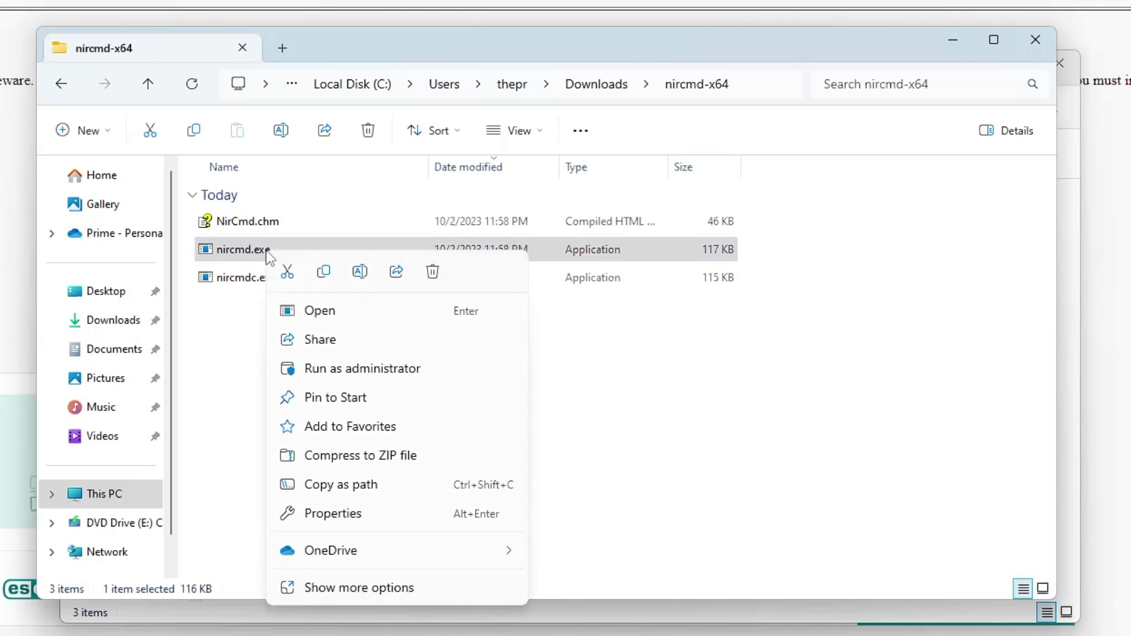
{"action": "left_click", "coordinate": [366, 497]}
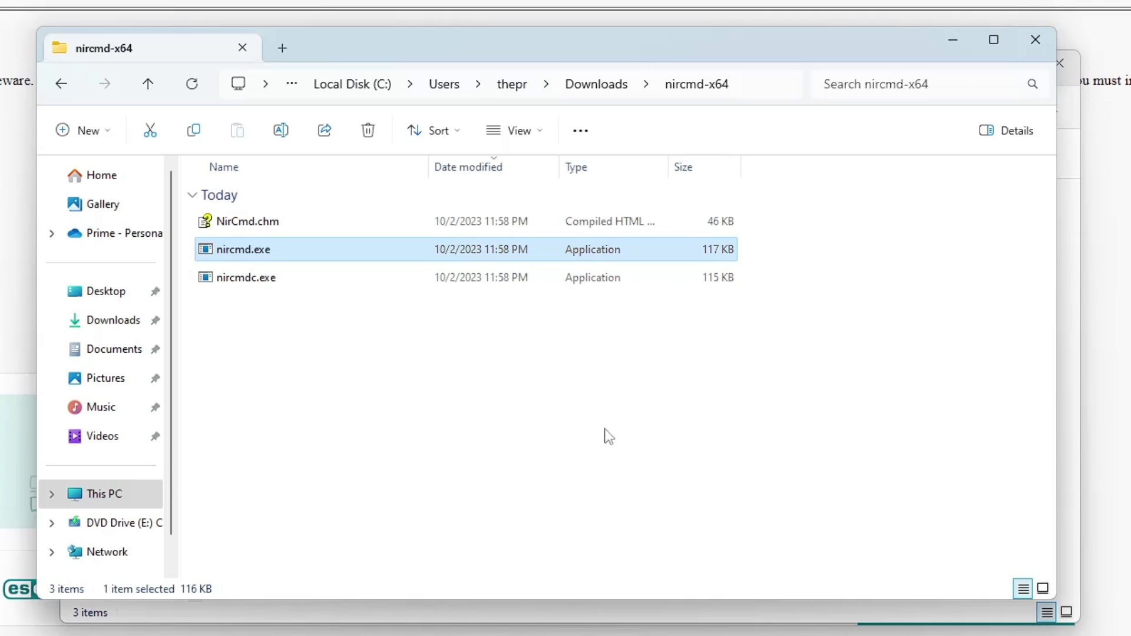
{"action": "left_click", "coordinate": [953, 39]}
{"action": "left_click", "coordinate": [984, 64]}
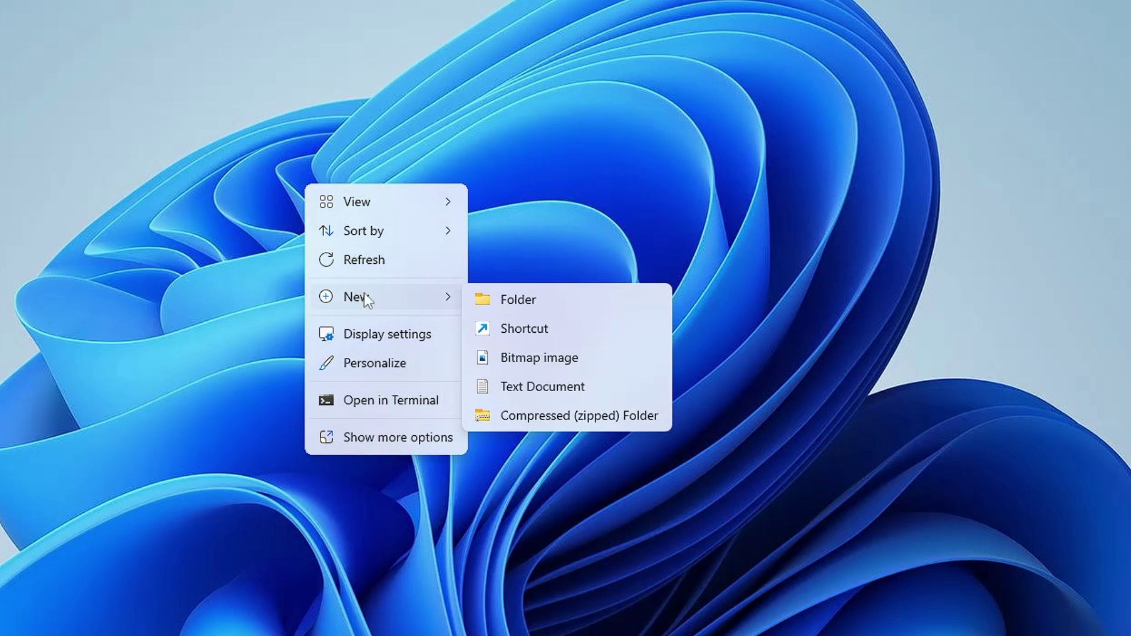
Create a desktop shortcut 'MUTE Key' targeting the pasted nircmd.exe path with 'mutesysvolume 2'.
{"action": "left_click", "coordinate": [525, 327]}
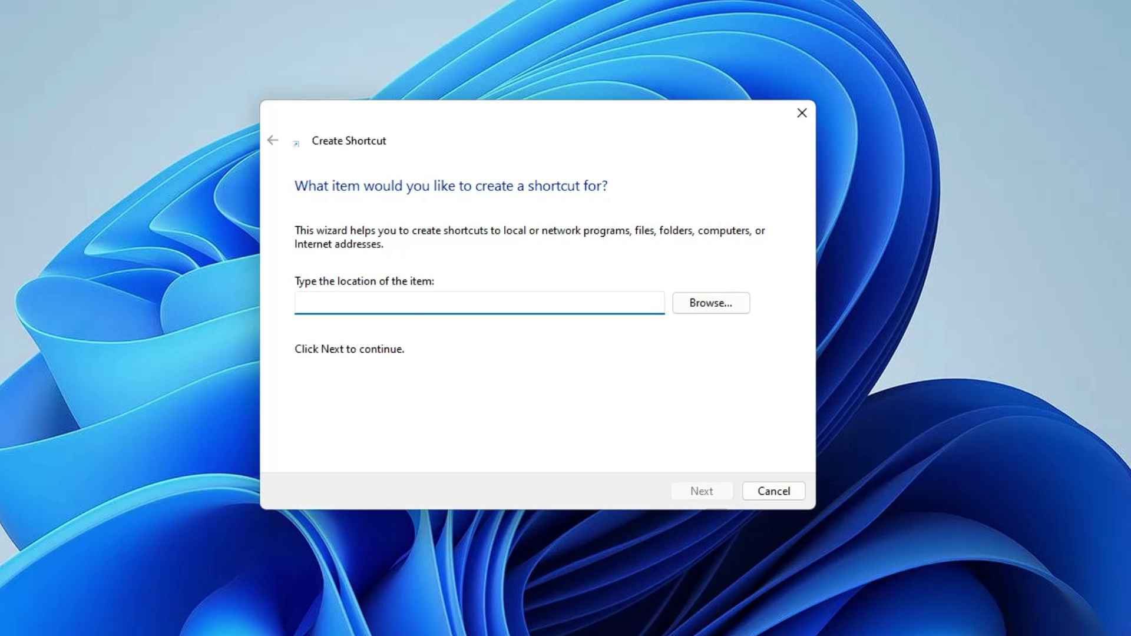
{"action": "right_click", "coordinate": [413, 299]}
{"action": "left_click", "coordinate": [469, 380]}
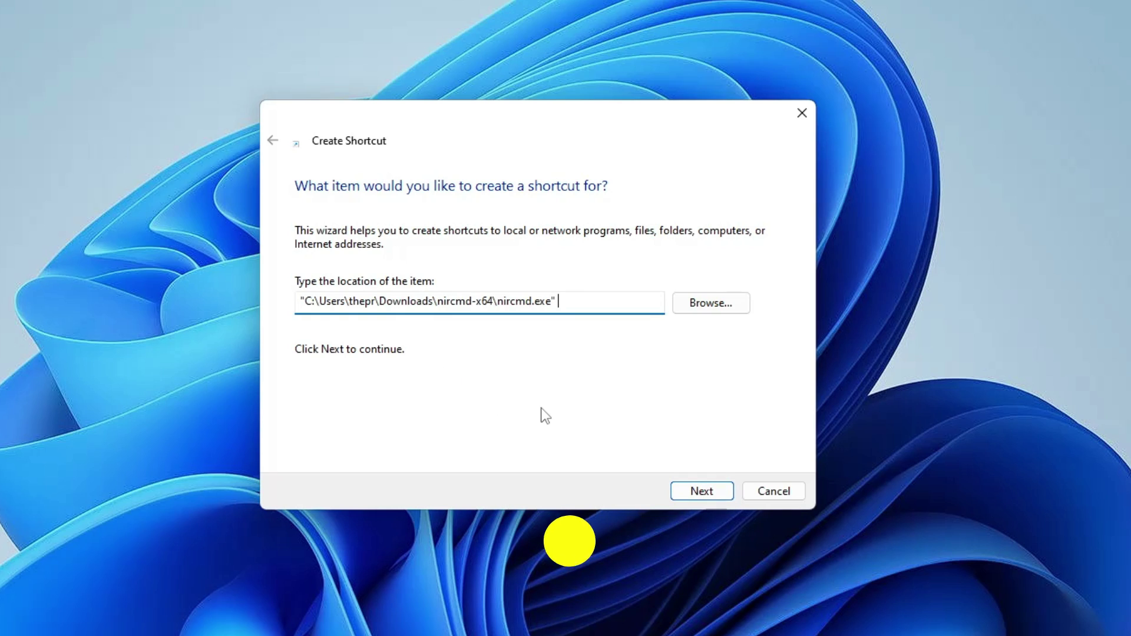
{"action": "type", "text": "m"}
{"action": "type", "text": "utesysvolu"}
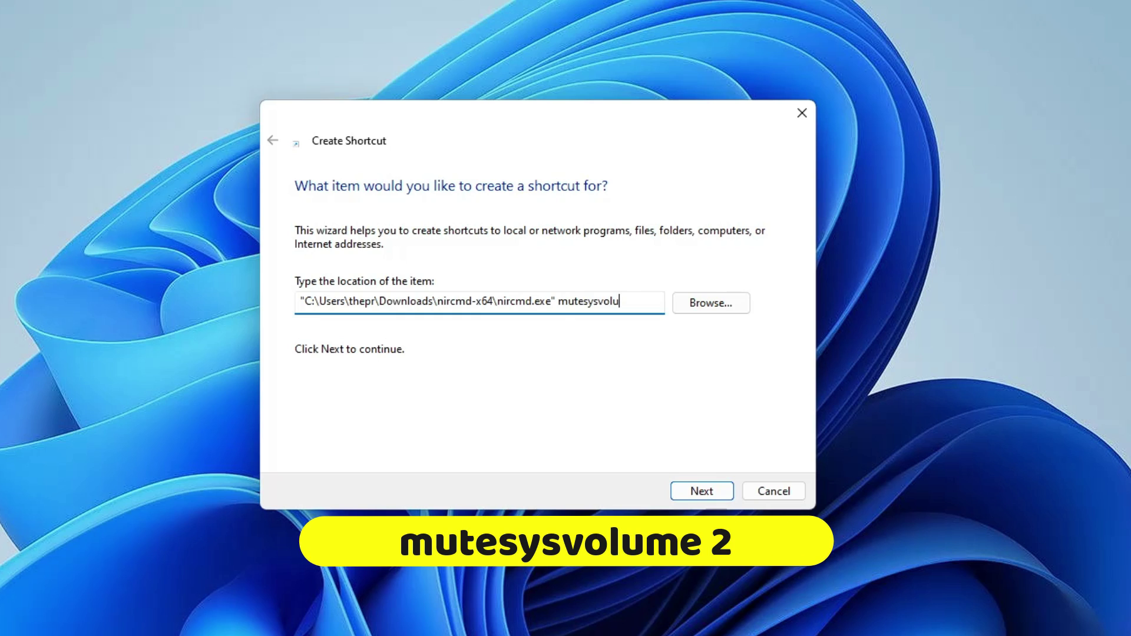
{"action": "type", "text": "me 2"}
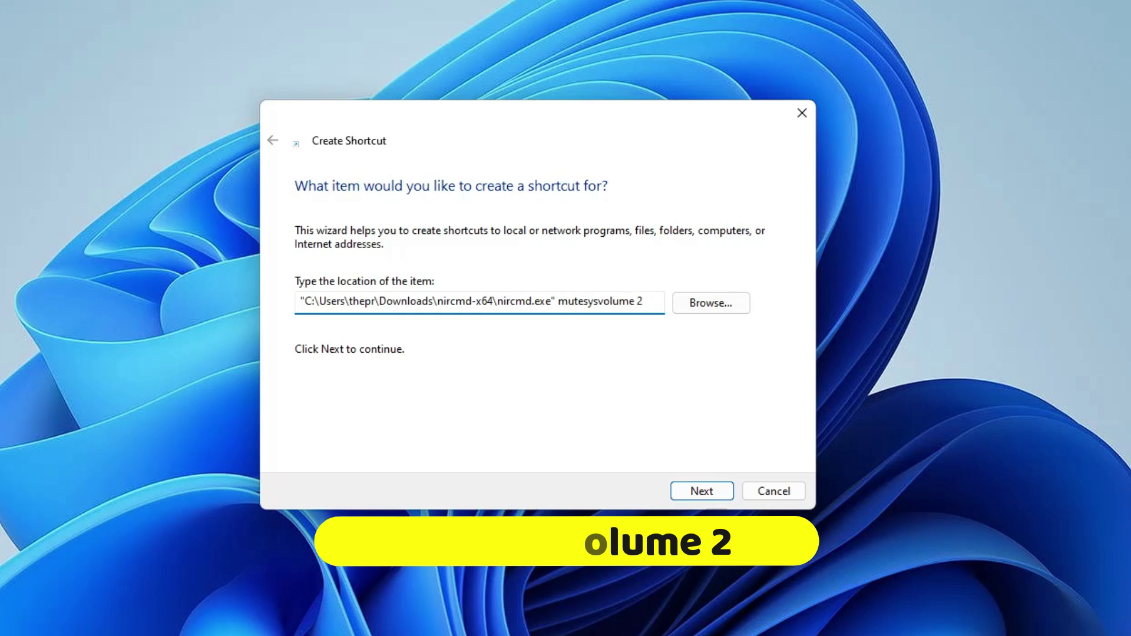
{"action": "left_click", "coordinate": [701, 489]}
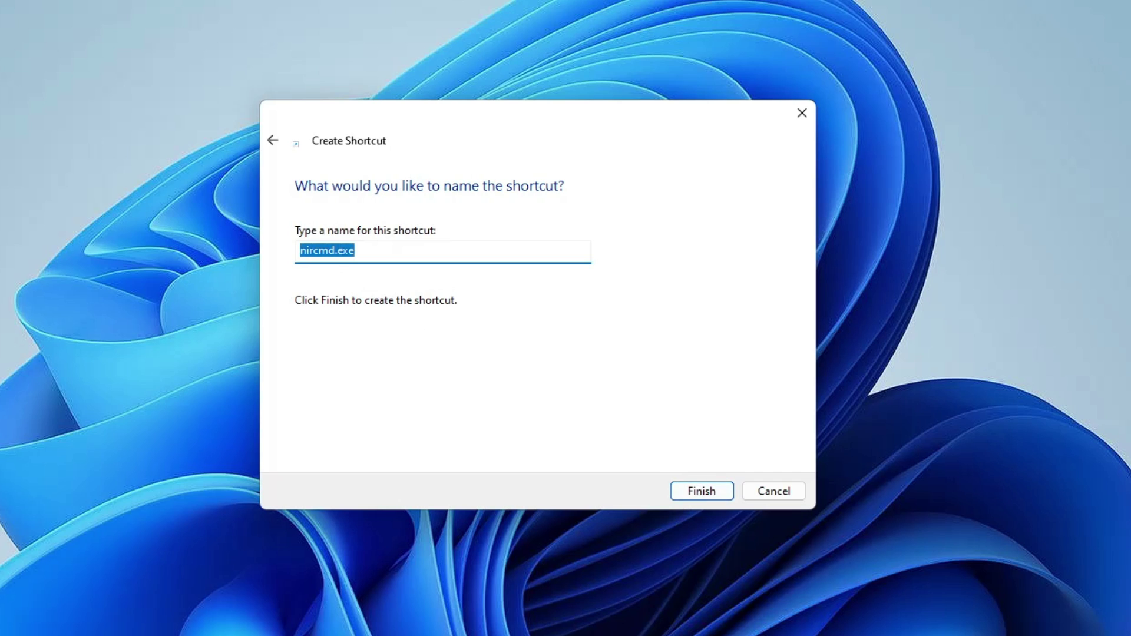
{"action": "type", "text": "MU"}
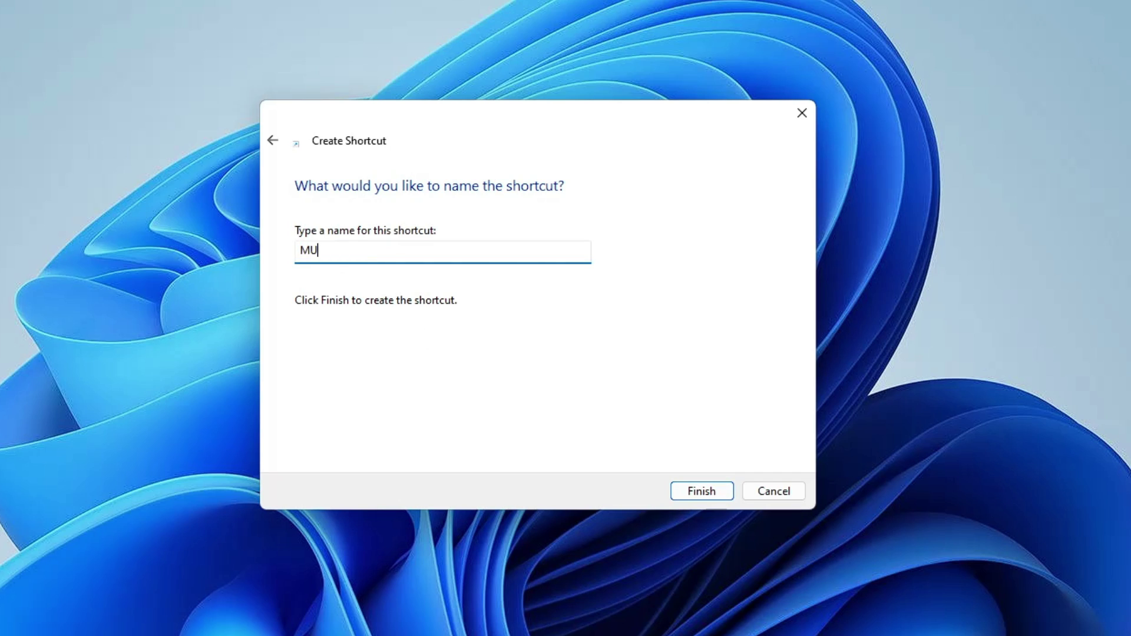
{"action": "type", "text": "TE Key"}
{"action": "left_click", "coordinate": [712, 492]}
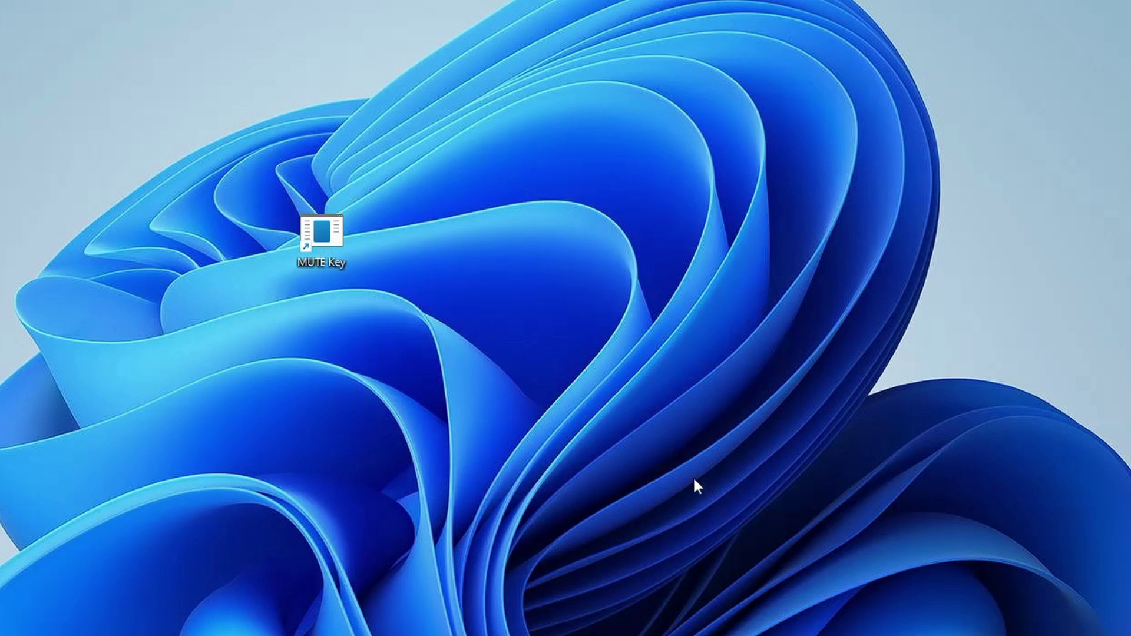
Give the MUTE Key shortcut the red no-entry SHELL32 icon and apply it.
{"action": "right_click", "coordinate": [324, 250]}
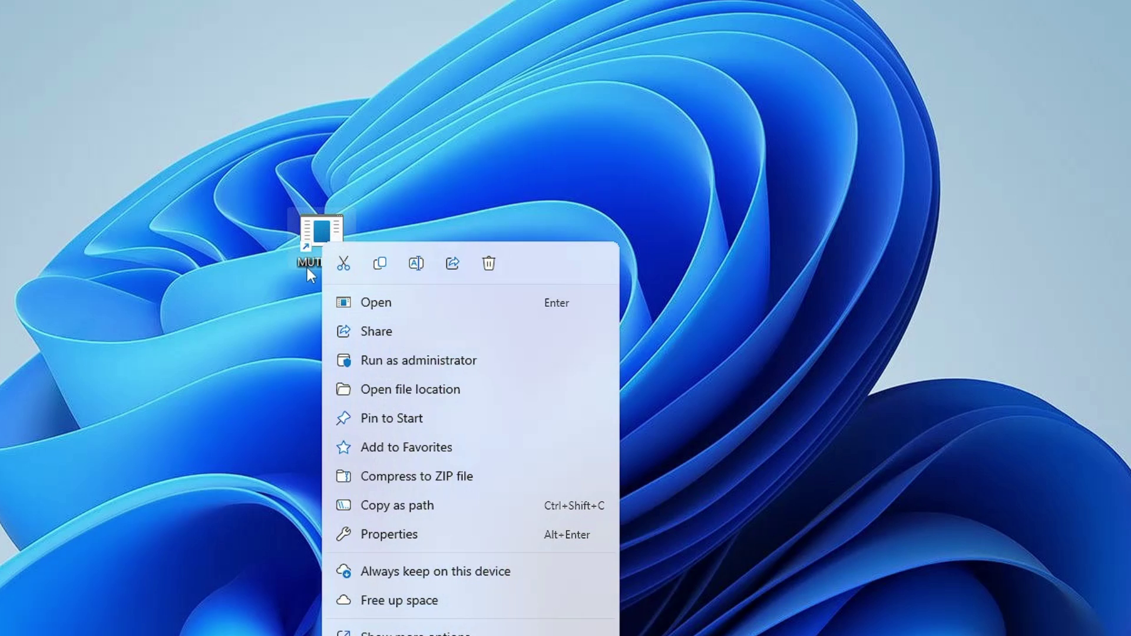
{"action": "left_click", "coordinate": [377, 536]}
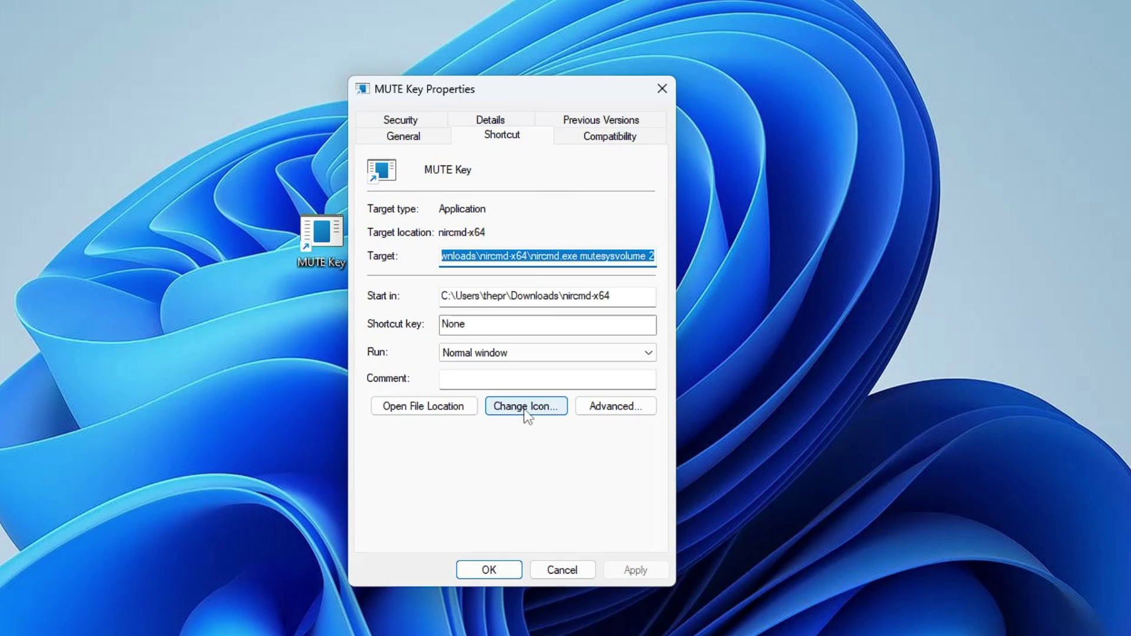
{"action": "left_click", "coordinate": [533, 408]}
{"action": "left_click", "coordinate": [709, 321]}
{"action": "left_click", "coordinate": [600, 323]}
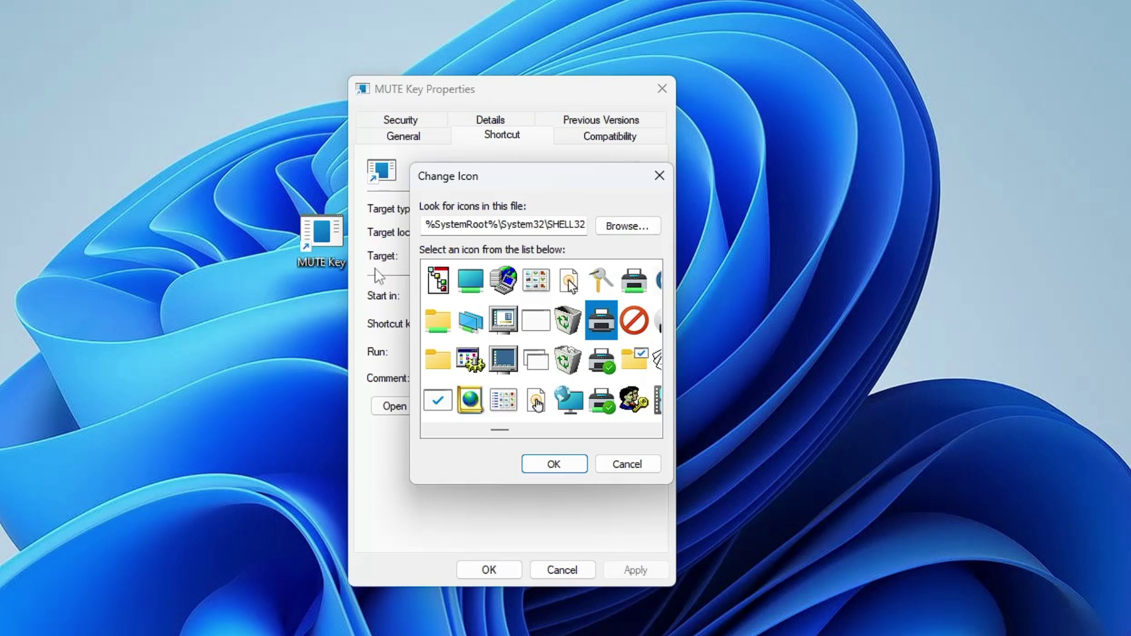
{"action": "left_click", "coordinate": [640, 319]}
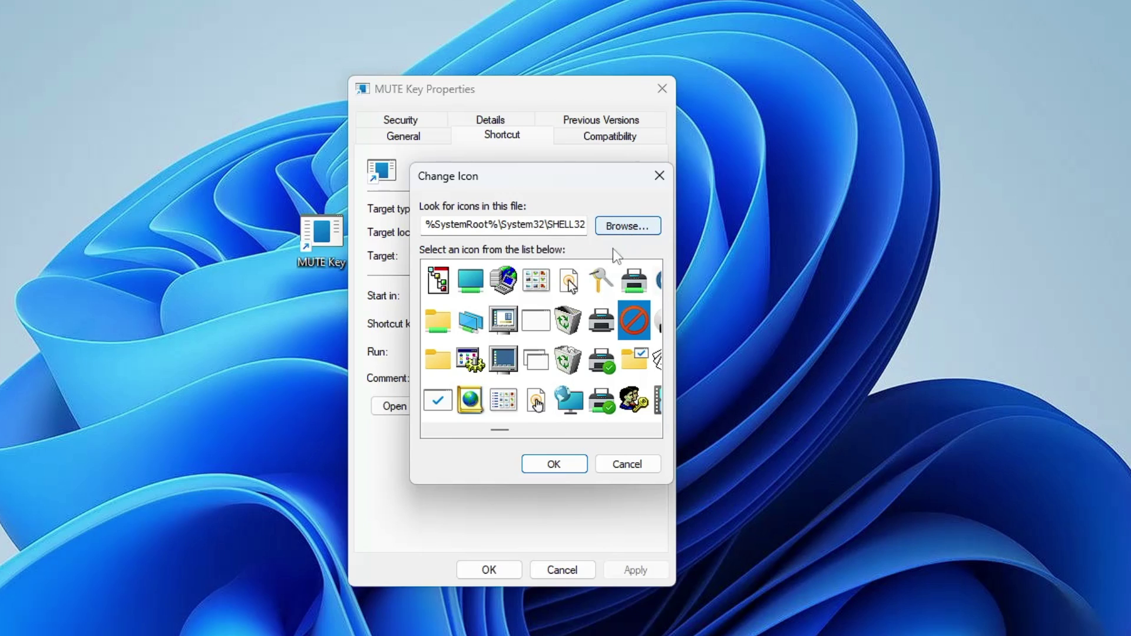
{"action": "left_click", "coordinate": [552, 463]}
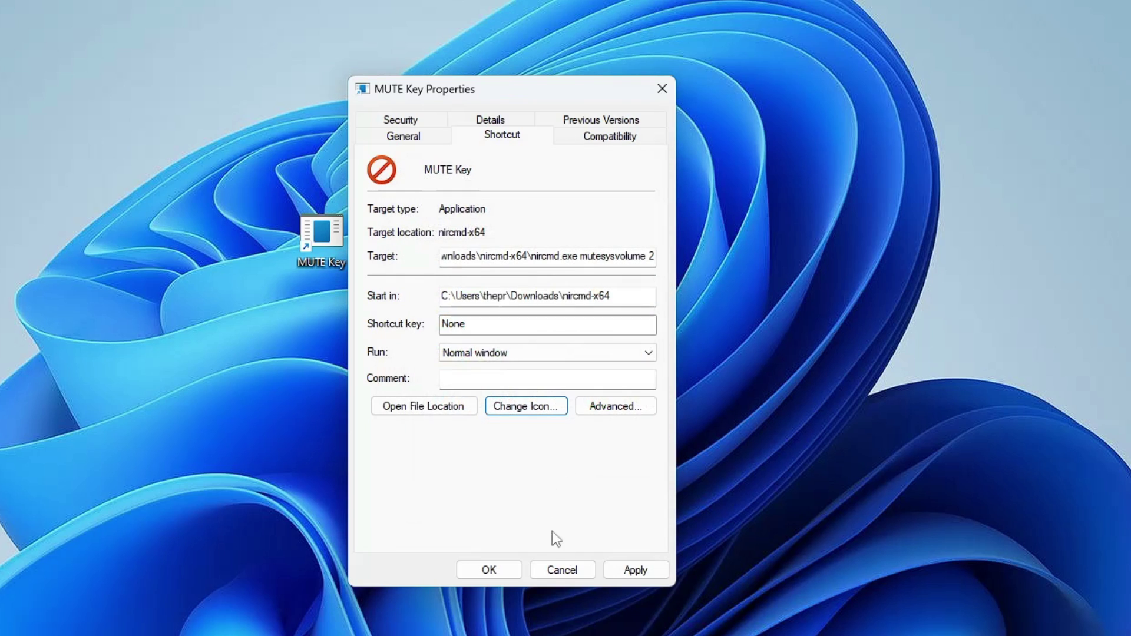
{"action": "left_click", "coordinate": [636, 570]}
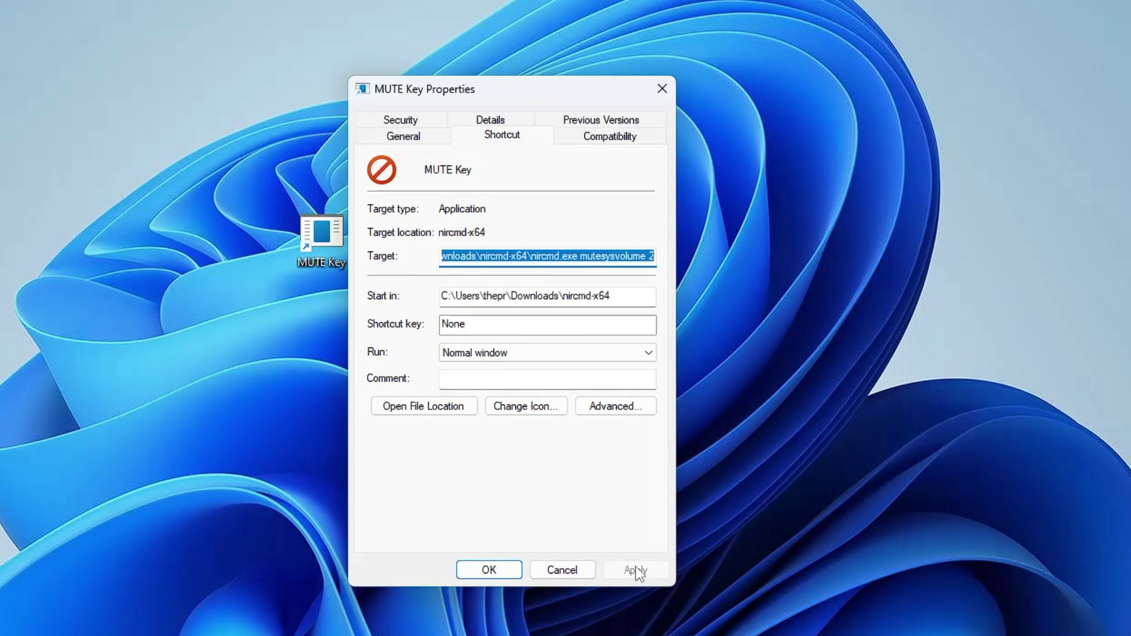
{"action": "left_click", "coordinate": [496, 138]}
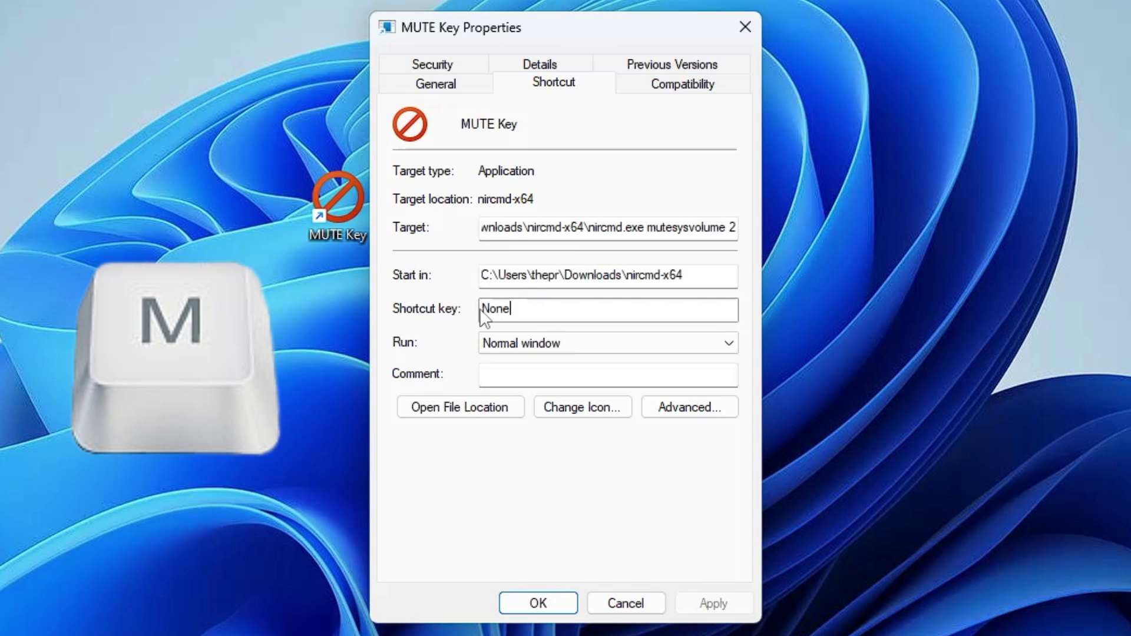
Assign Ctrl+Alt+M as the MUTE Key shortcut key and save the properties.
{"action": "key", "text": "ctrl+alt+m"}
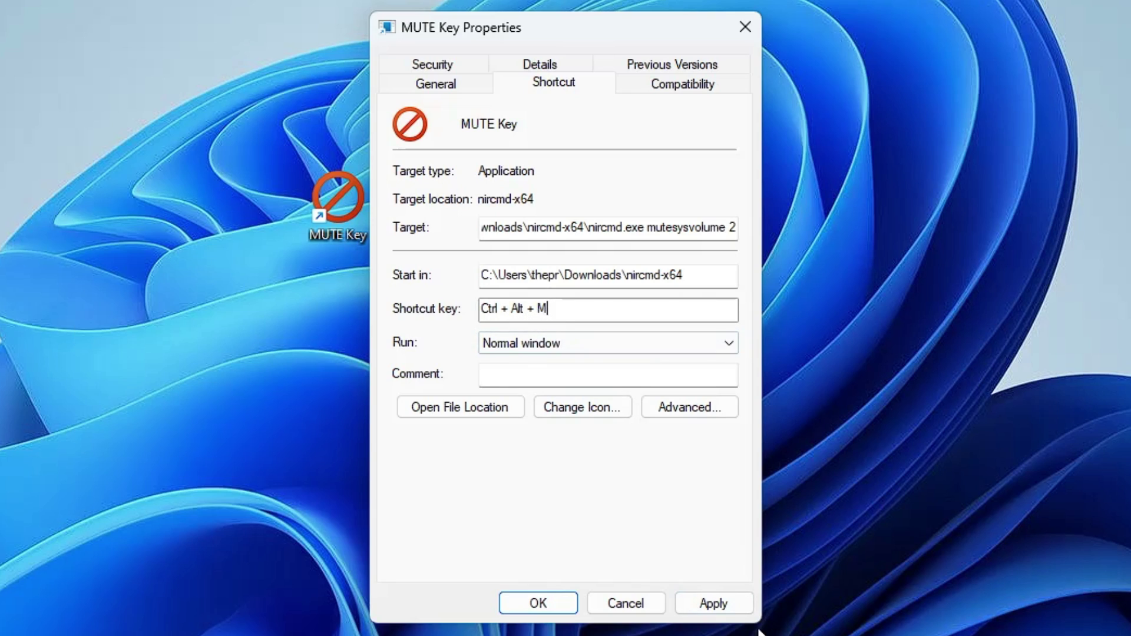
{"action": "left_click", "coordinate": [713, 603]}
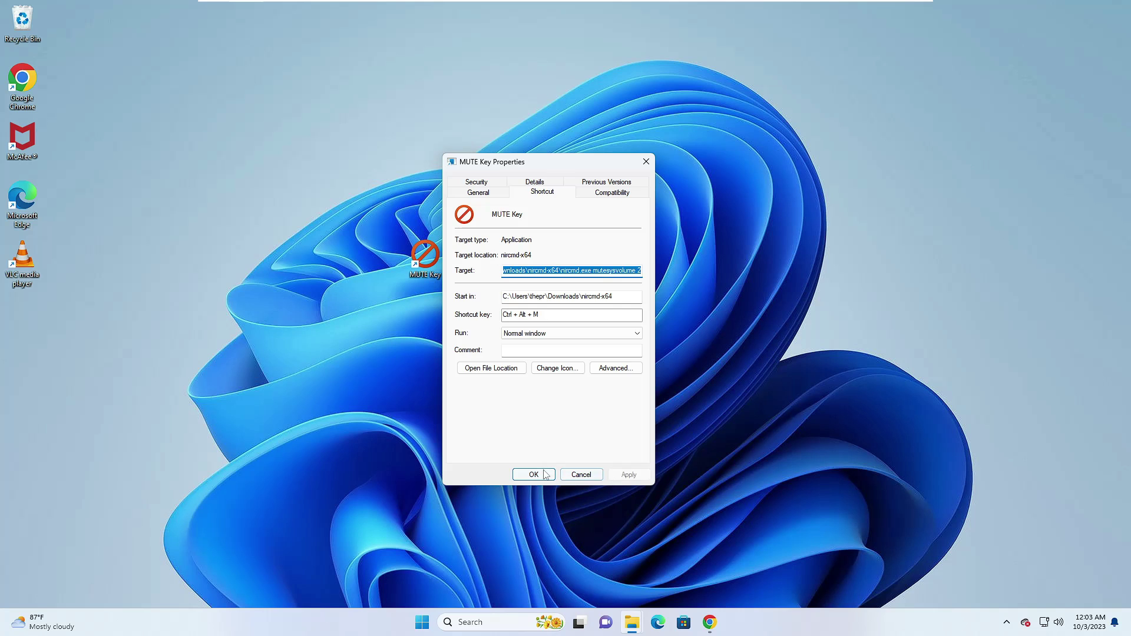
{"action": "left_click", "coordinate": [545, 473]}
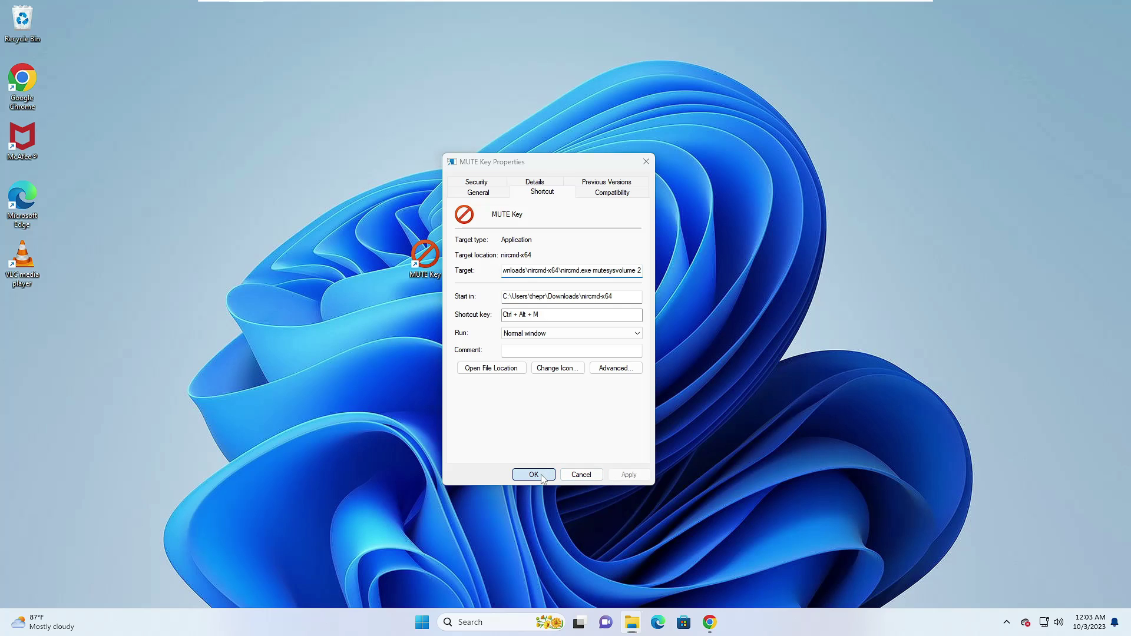
Refresh the desktop and move the MUTE Key icon into the left column.
{"action": "right_click", "coordinate": [500, 398]}
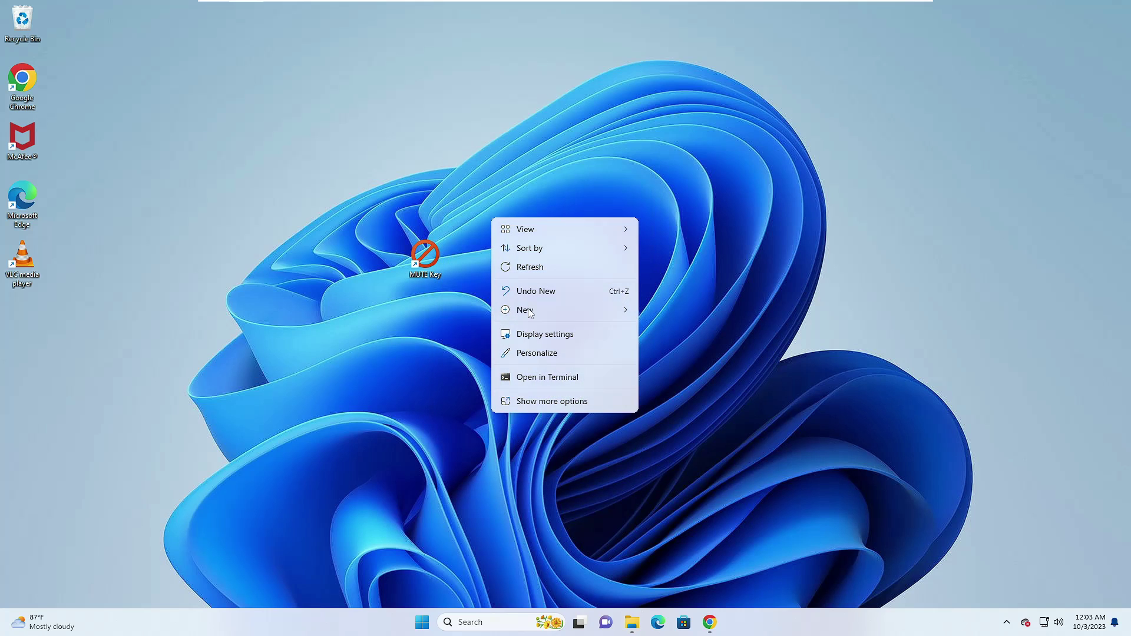
{"action": "left_click", "coordinate": [519, 265]}
{"action": "left_click_drag", "start_coordinate": [36, 317], "coordinate": [66, 307]}
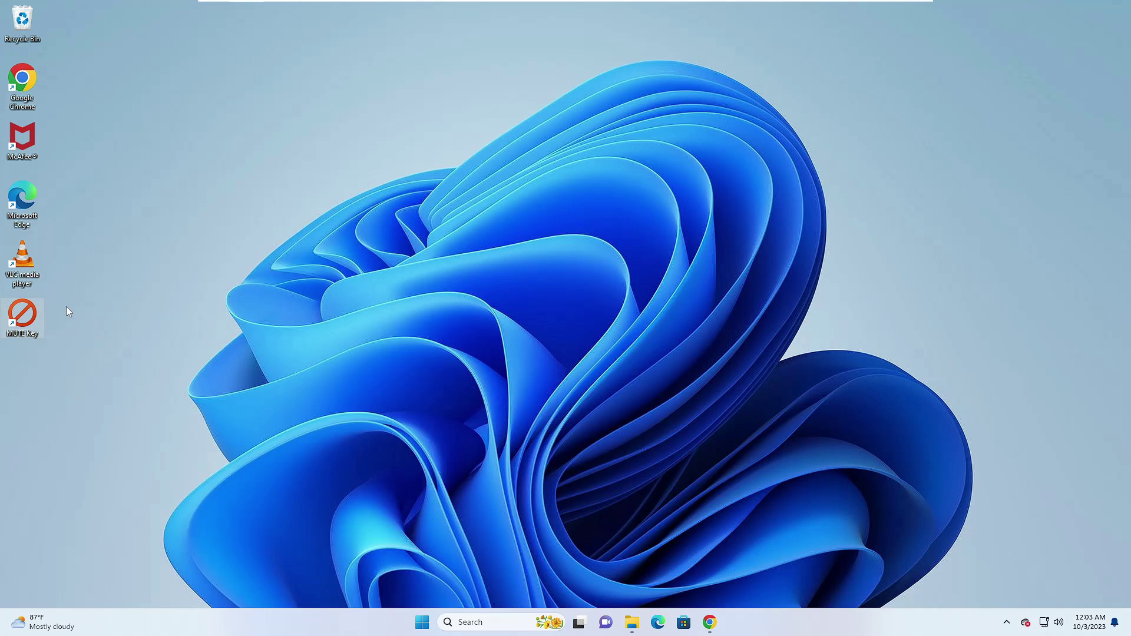
Play the YouTube monkey video, mute then restore the sound, and minimize Chrome.
{"action": "left_click", "coordinate": [711, 623]}
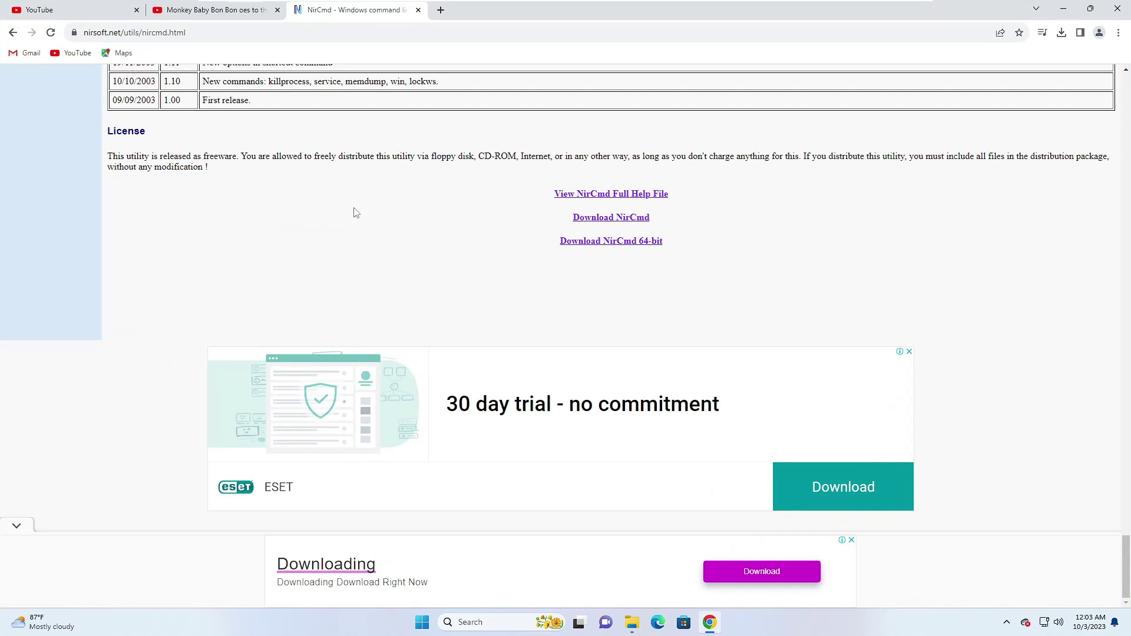
{"action": "left_click", "coordinate": [198, 12]}
{"action": "key", "text": "Down"}
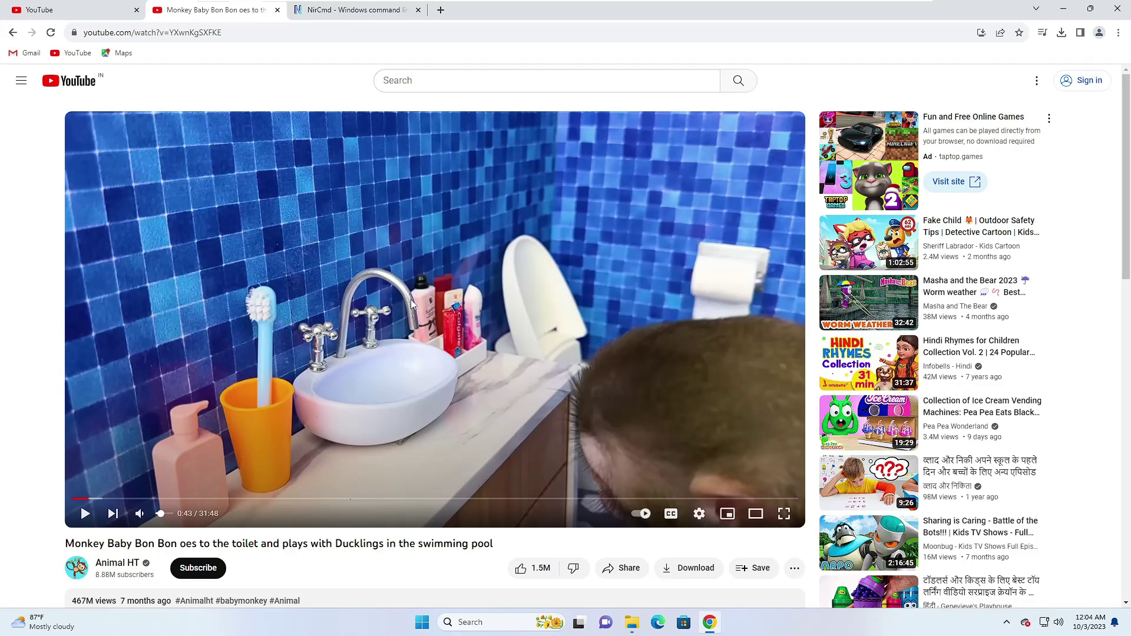
{"action": "key", "text": "space"}
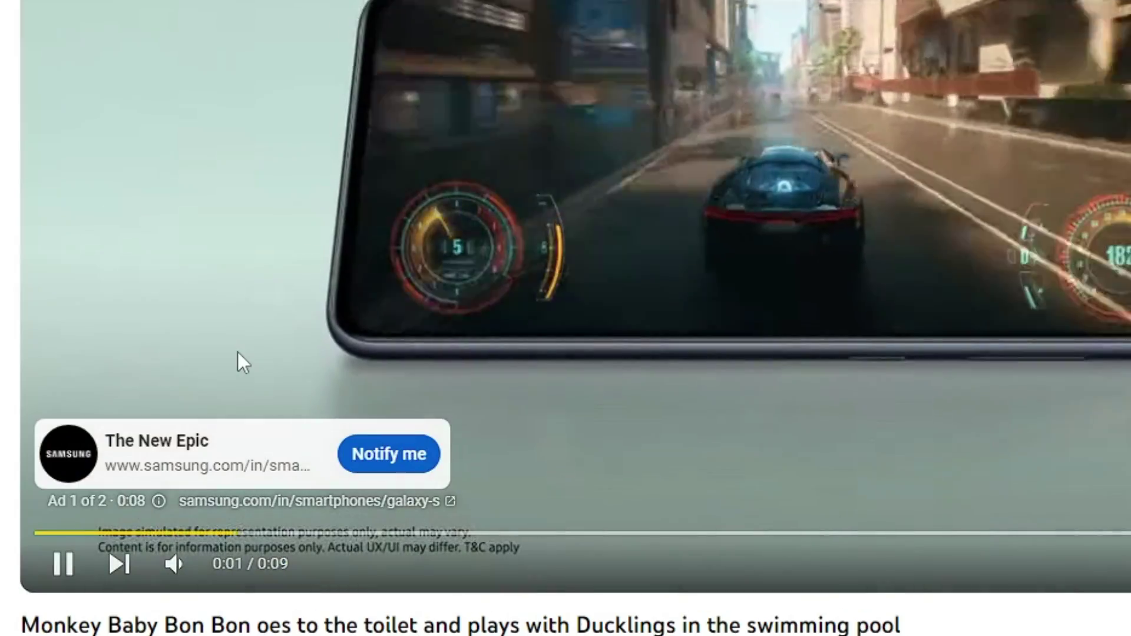
{"action": "key", "text": "Down"}
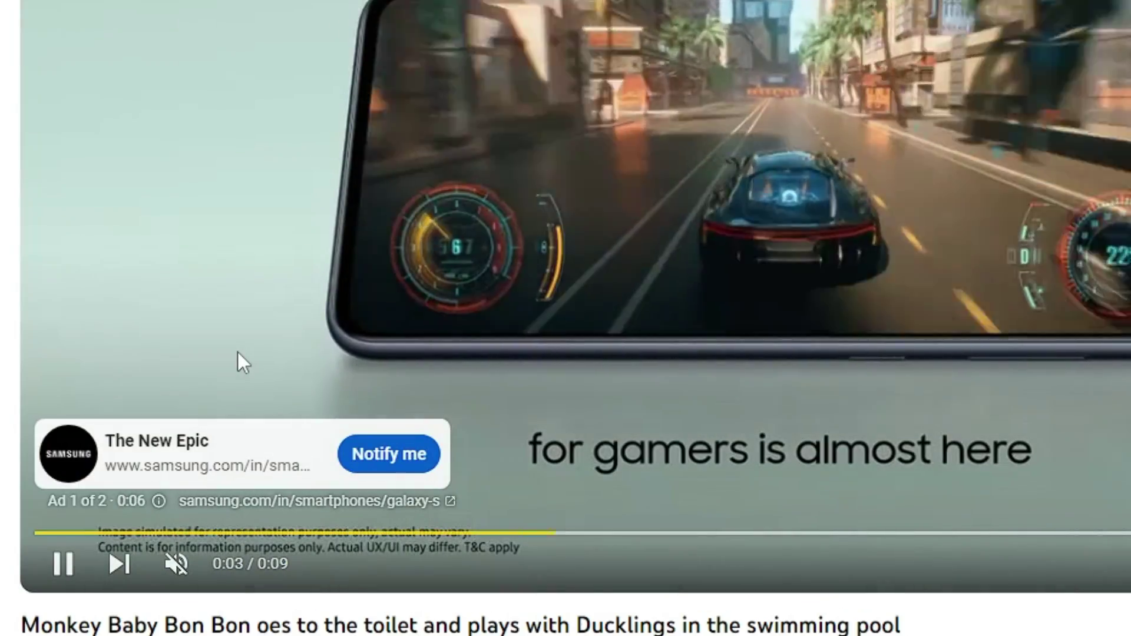
{"action": "key", "text": "Up"}
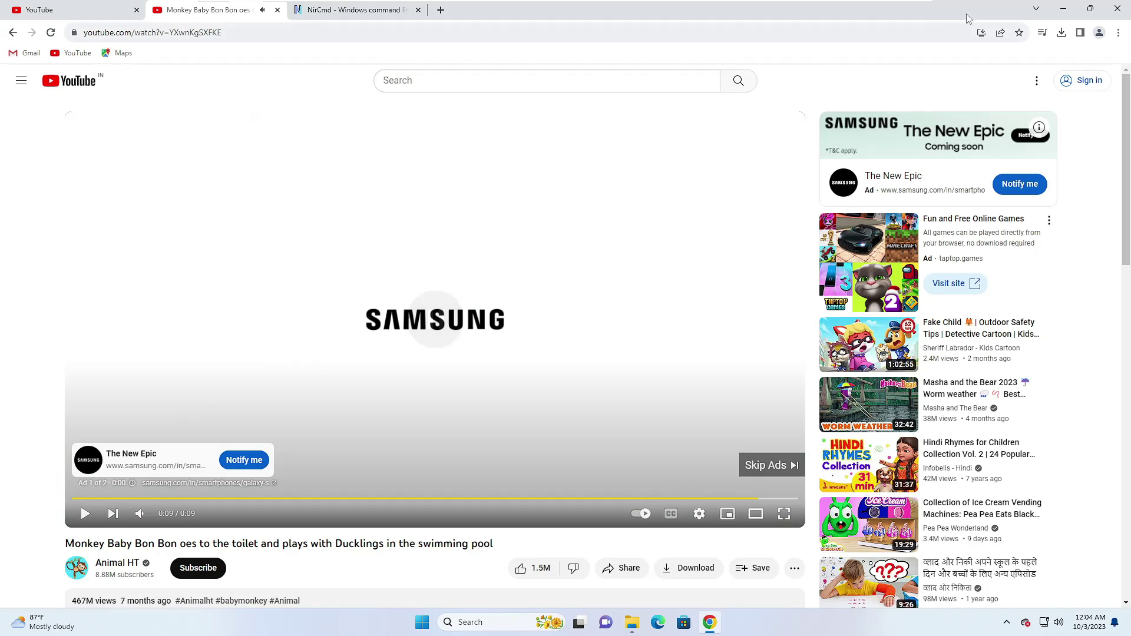
{"action": "left_click", "coordinate": [1064, 8]}
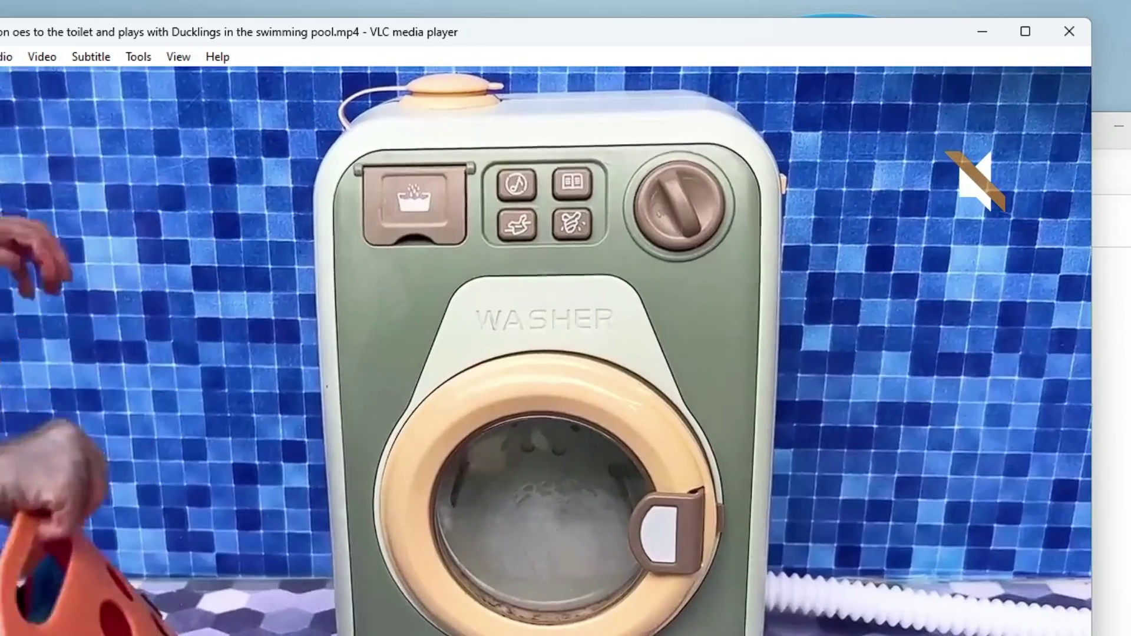
Mute the system sound during VLC playback, then restore it to 34%.
{"action": "key", "text": "ctrl+Down"}
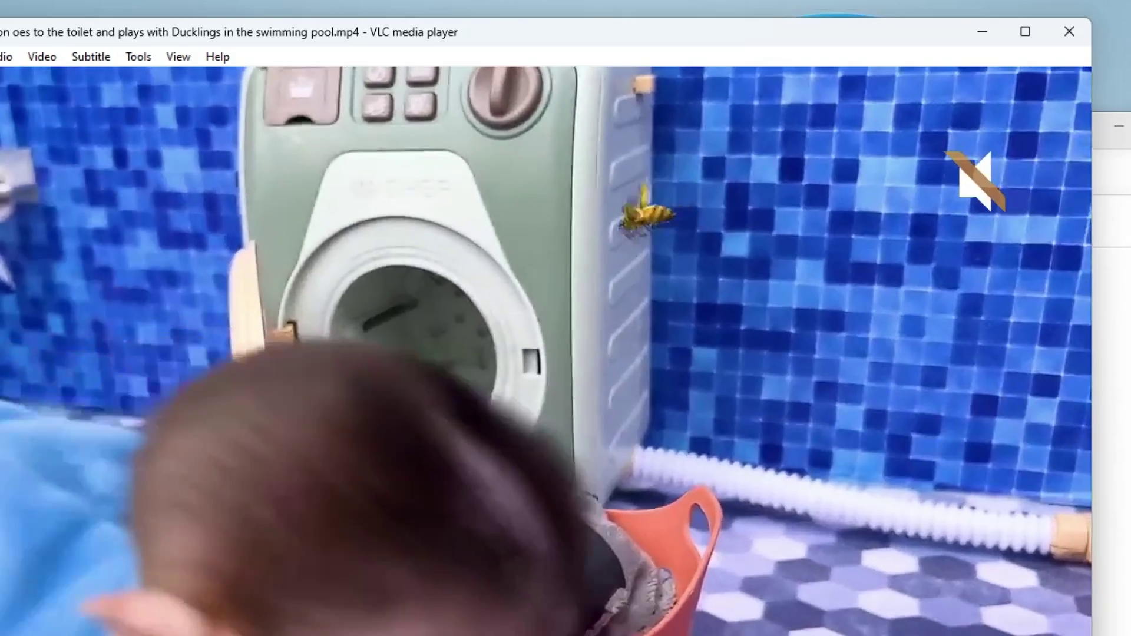
{"action": "key", "text": "ctrl+Down"}
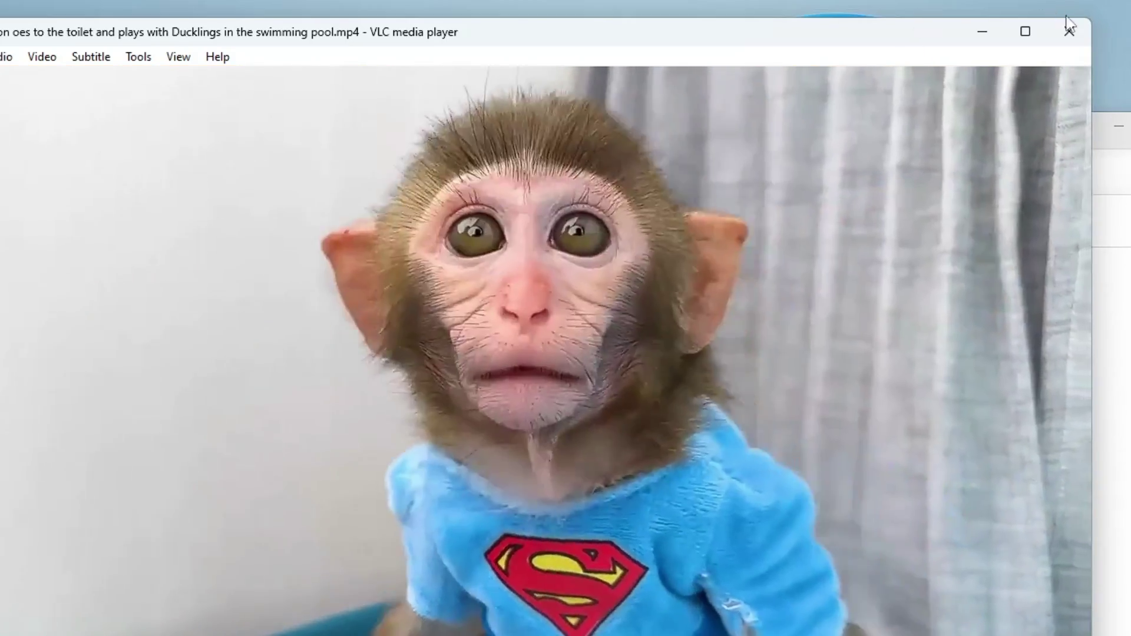
Quit VLC with Ctrl+Q to return to the Downloads folder.
{"action": "key", "text": "ctrl+q"}
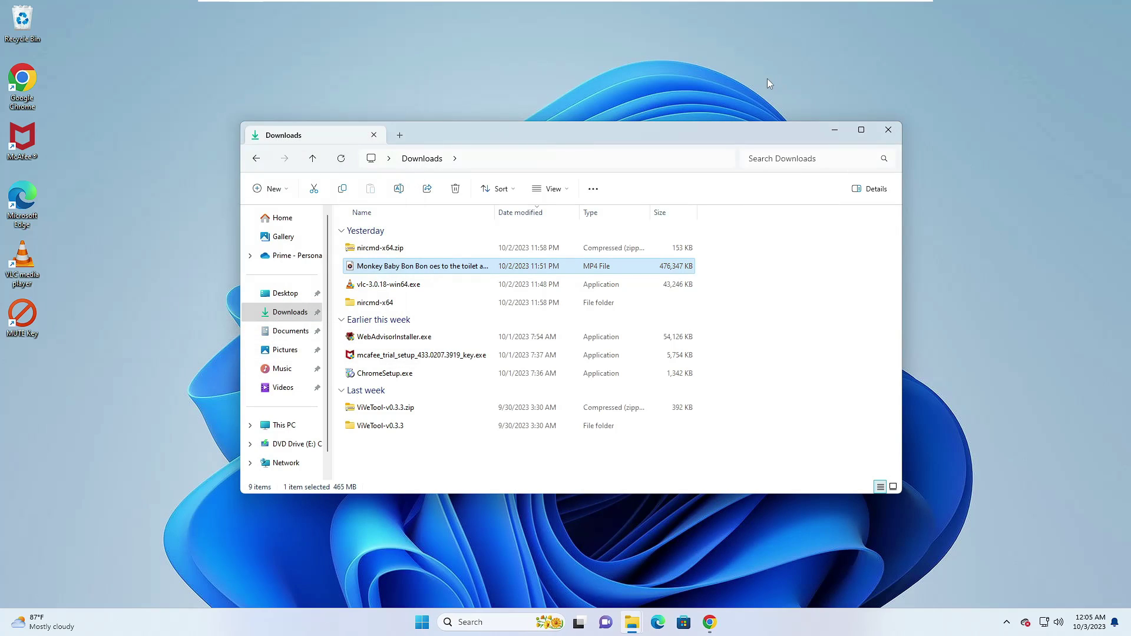